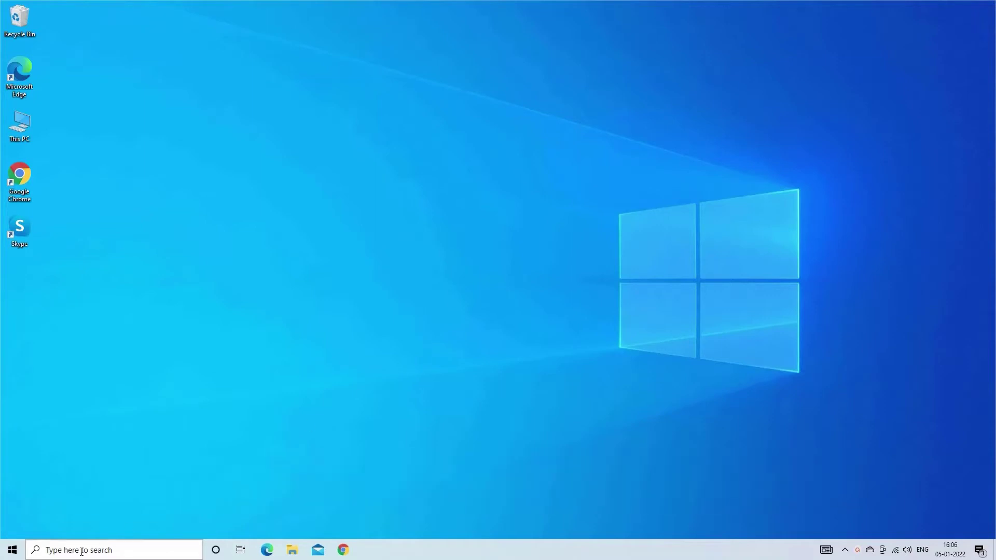
# Step: Search for 'cmd' and launch Command Prompt as administrator
pyautogui.click(109, 550)
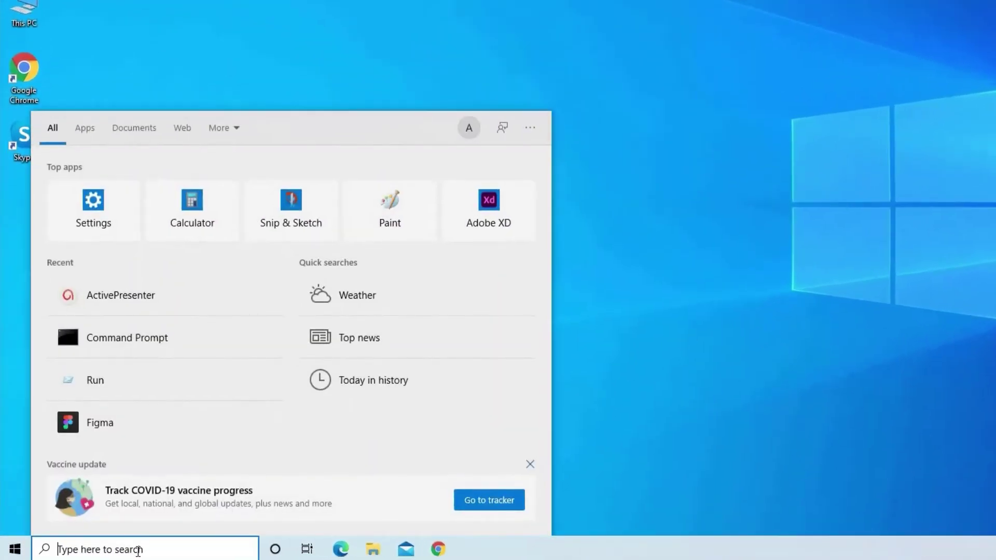
pyautogui.write('c')
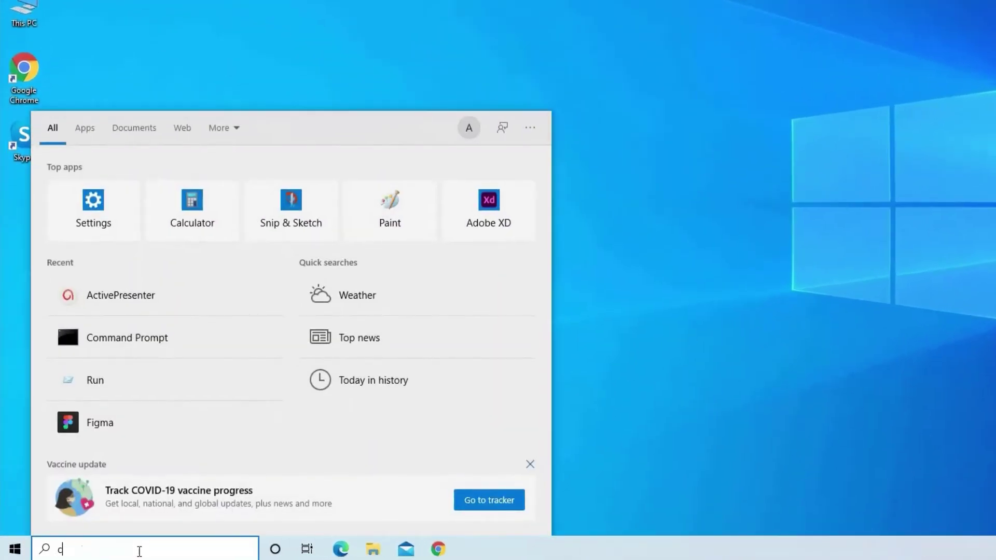
pyautogui.write('md')
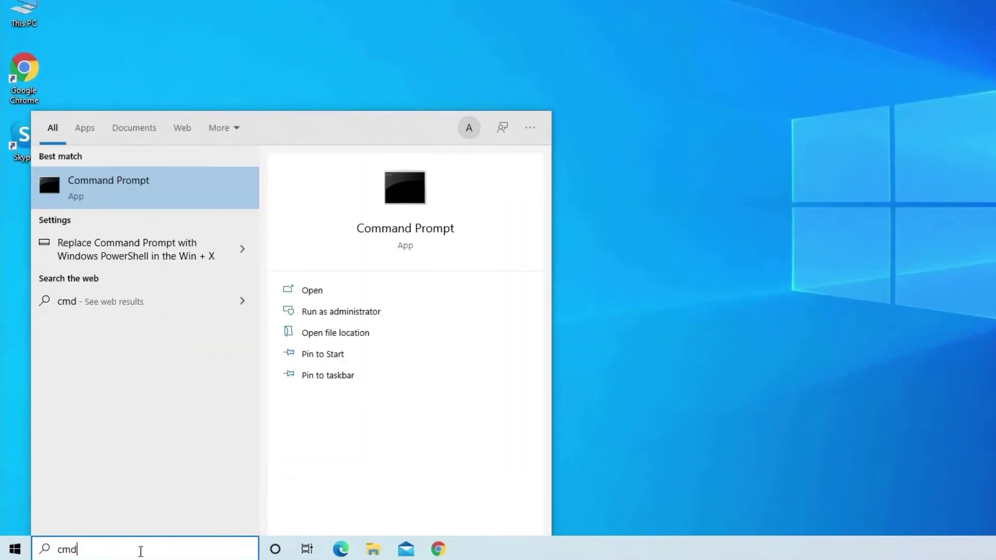
pyautogui.rightClick(142, 190)
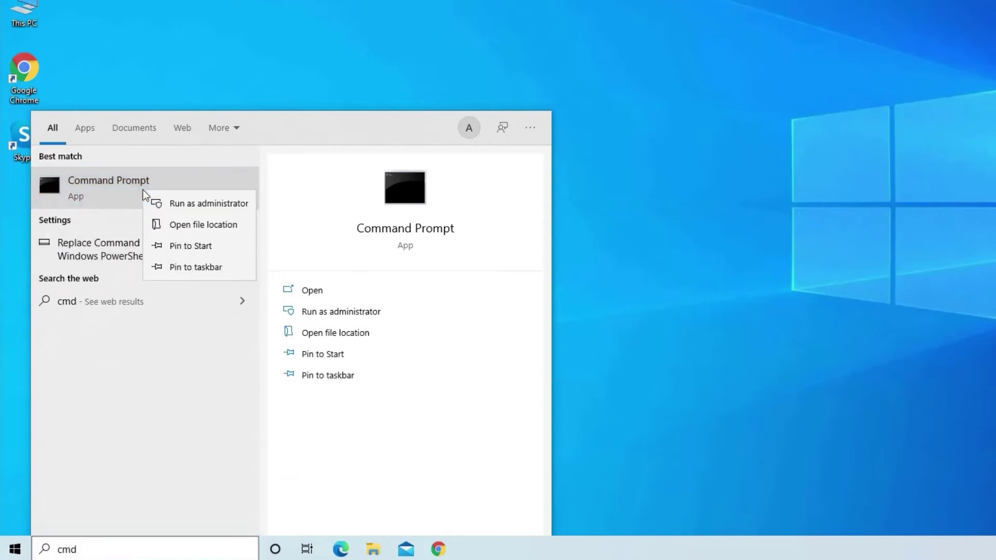
pyautogui.click(204, 203)
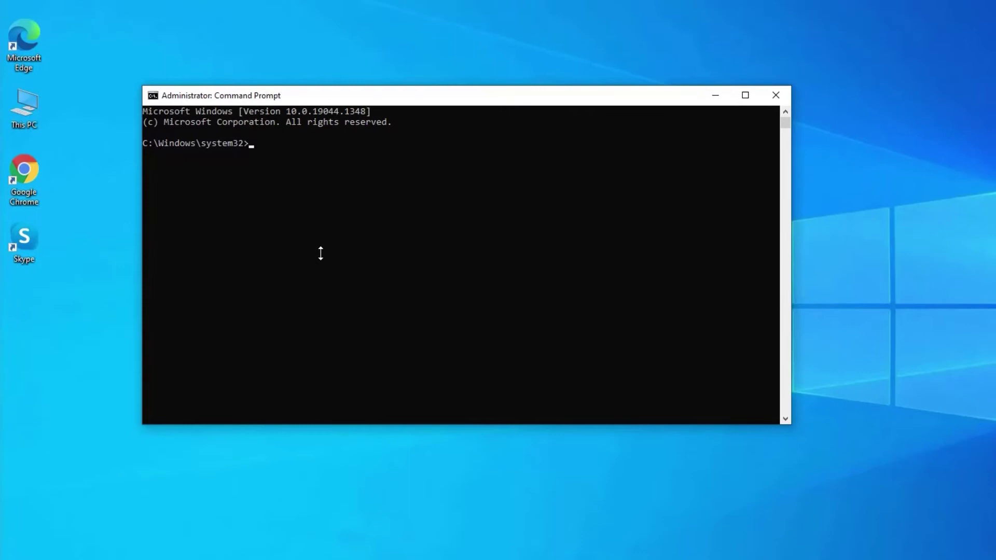
pyautogui.write('SFC/scan')
pyautogui.write('now')
# Step: Run 'SFC /scannow' to completion, then close the Command Prompt window
pyautogui.press('Return')
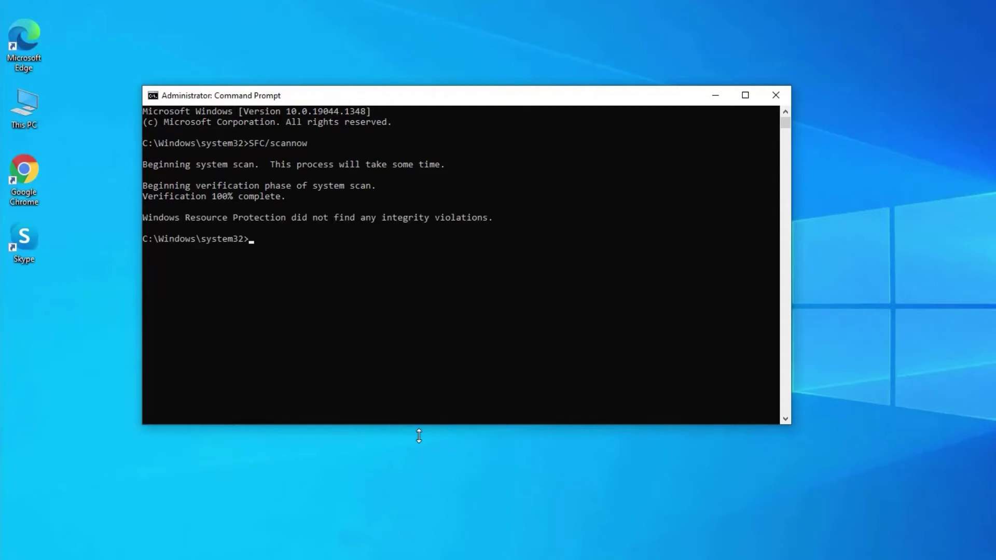
pyautogui.click(776, 96)
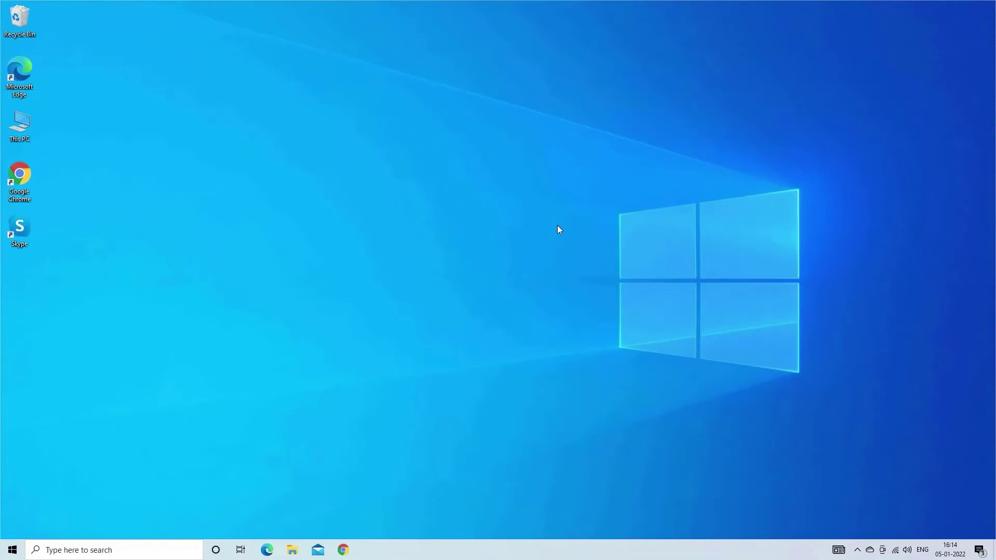
# Step: Search for 'cmd' again and bring up the Command Prompt launch options
pyautogui.click(82, 550)
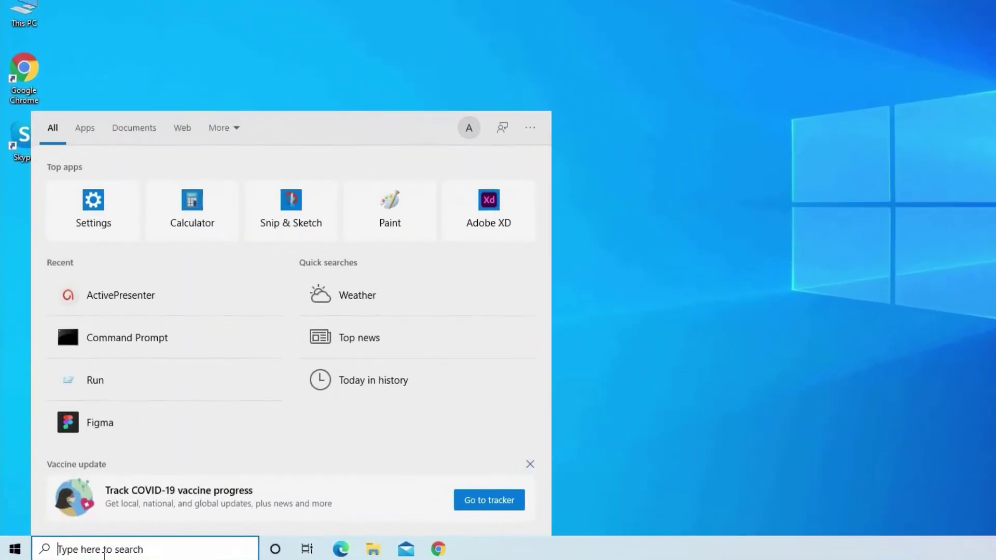
pyautogui.write('cmd')
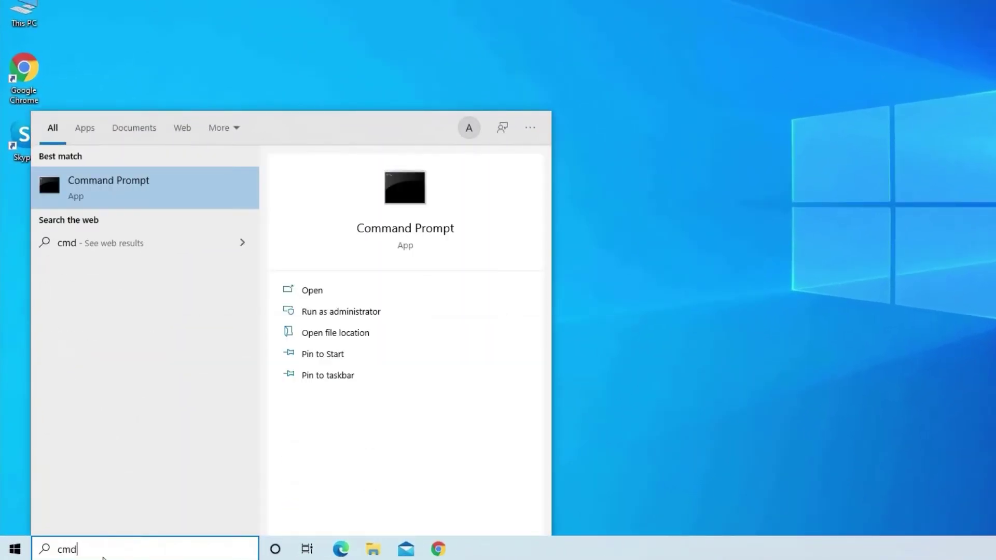
pyautogui.rightClick(120, 188)
# Step: Run as administrator and execute 'chkdsk C: /f/r/x' to schedule a restart-time check
pyautogui.click(159, 199)
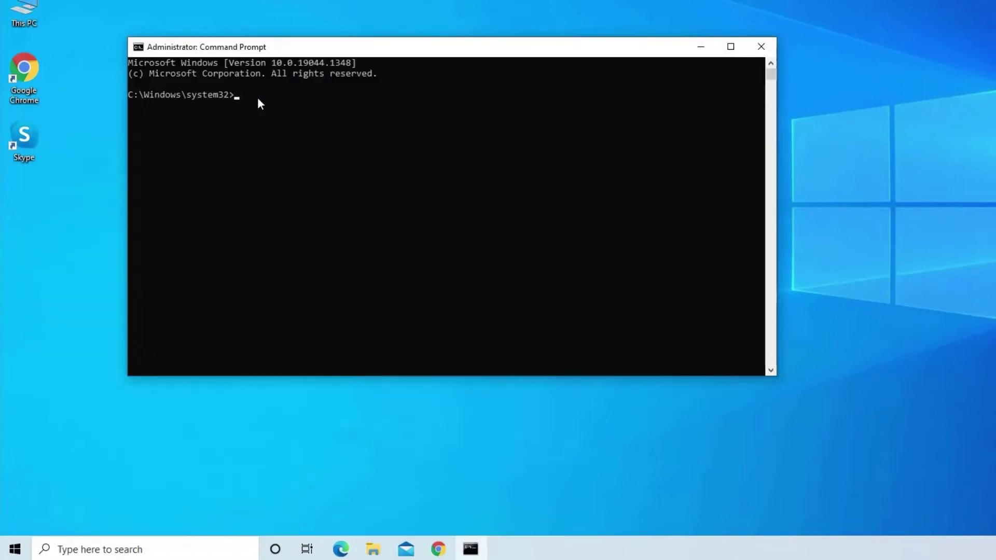
pyautogui.write('chk')
pyautogui.write('dsk')
pyautogui.write(' C: /f/r/')
pyautogui.write('x')
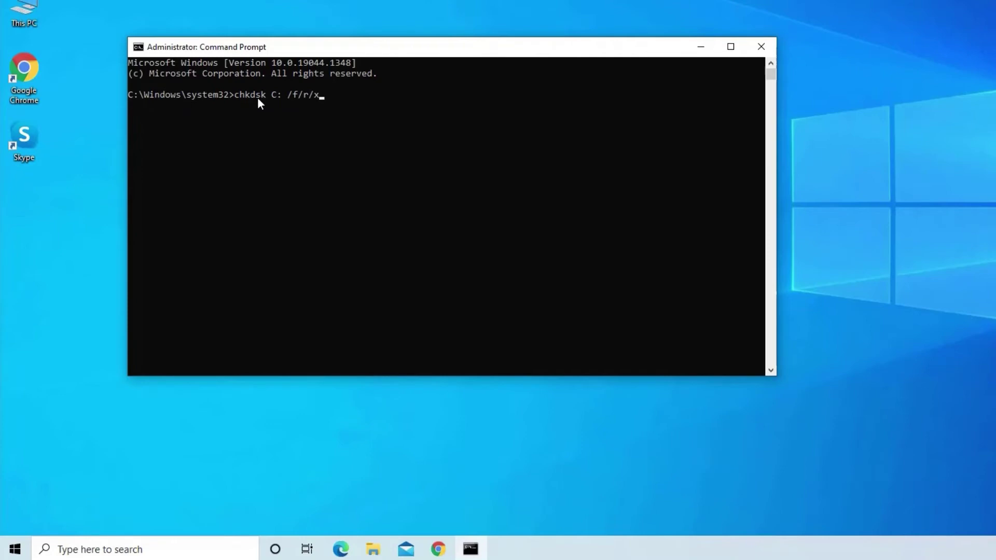
pyautogui.press('Return')
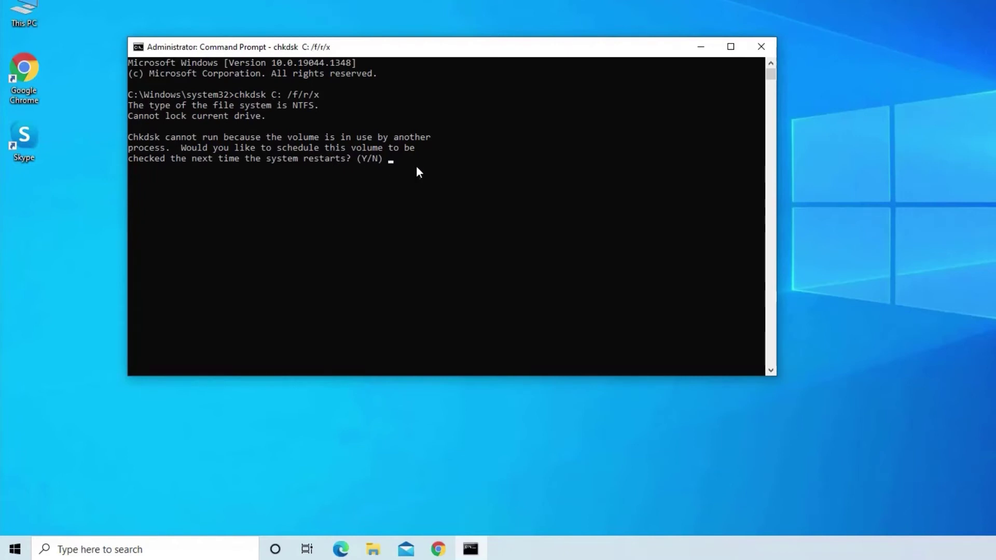
pyautogui.write('Y')
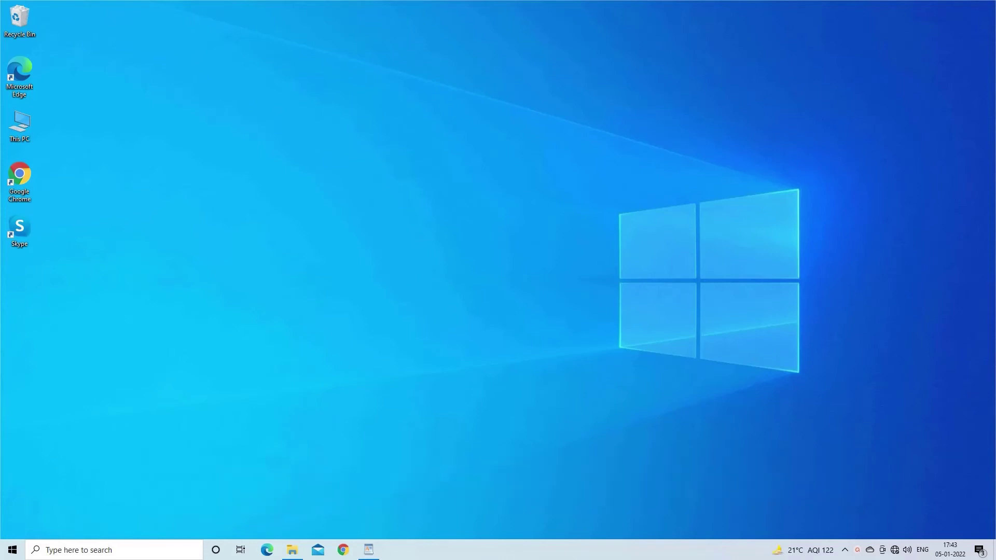
# Step: Launch the Local Group Policy Editor via Run with 'gpedit.msc'
pyautogui.press('super+r')
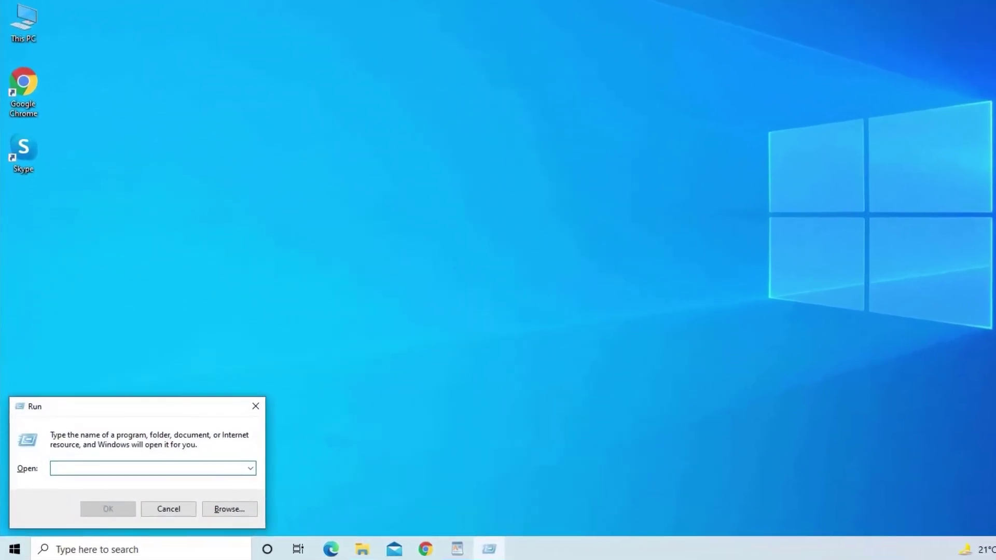
pyautogui.write('gp')
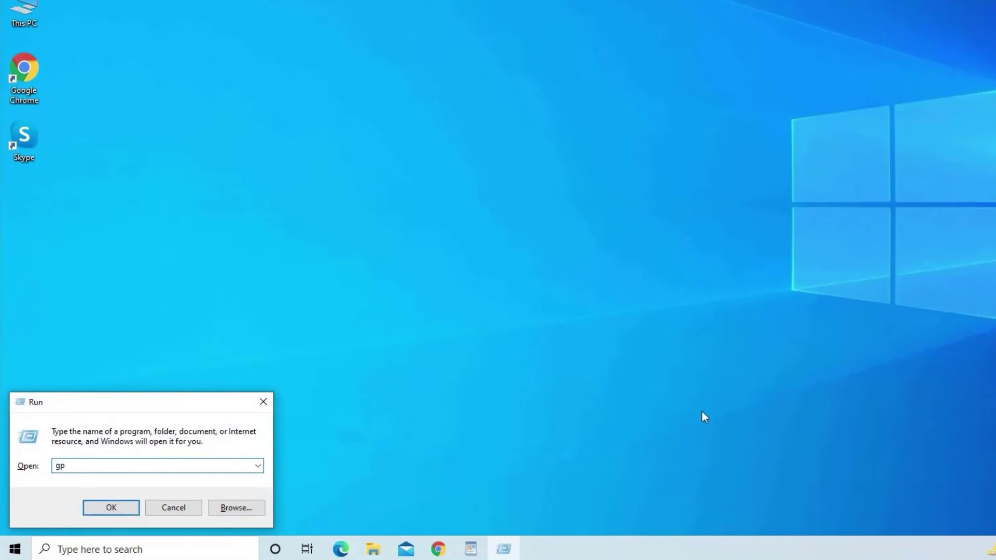
pyautogui.write('edit')
pyautogui.write('.')
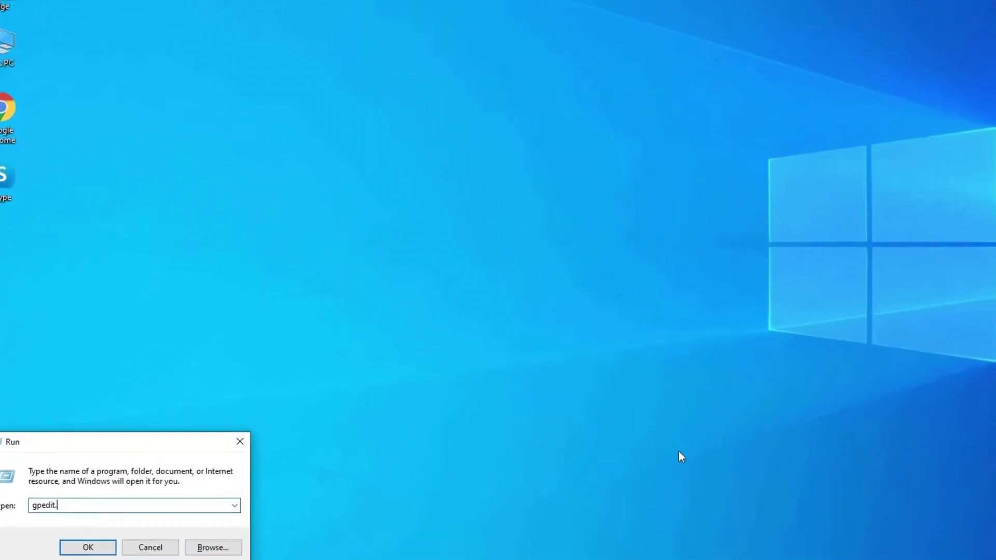
pyautogui.write('msc')
pyautogui.press('Return')
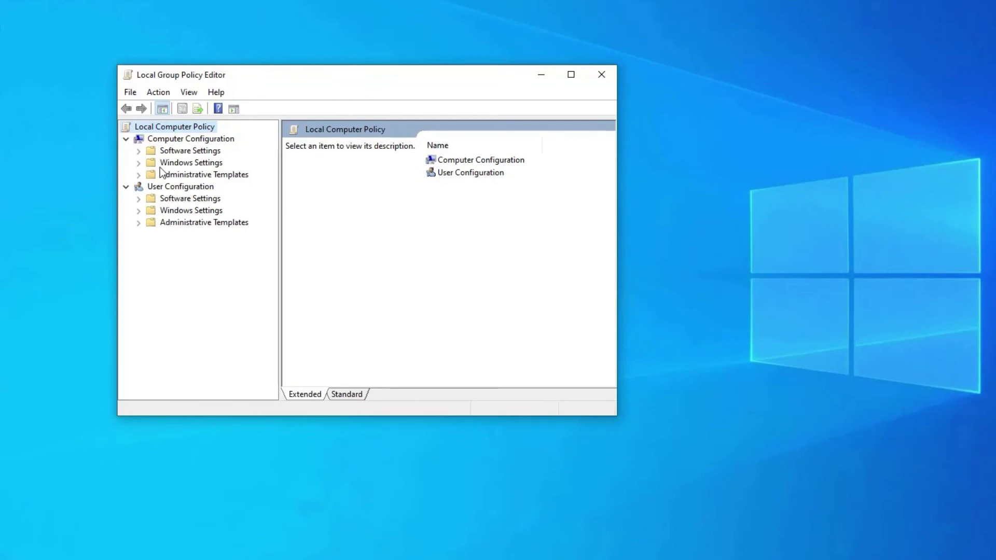
# Step: Navigate Computer Configuration > Administrative Templates > System > Troubleshooting and Diagnostics
pyautogui.click(140, 178)
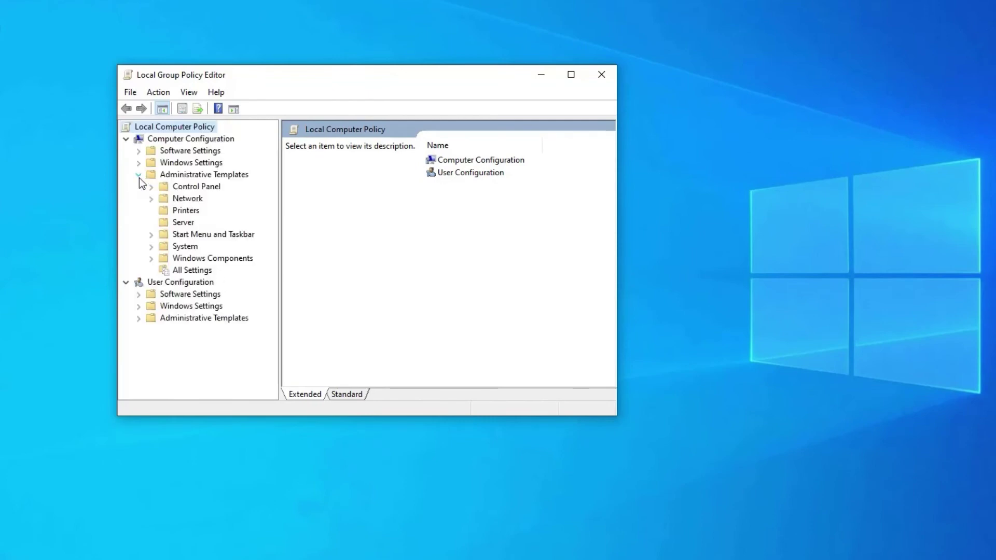
pyautogui.click(151, 247)
pyautogui.moveTo(280, 267)
pyautogui.mouseDown()
pyautogui.moveTo(349, 267)
pyautogui.moveTo(350, 358)
pyautogui.mouseUp()
pyautogui.click(226, 366)
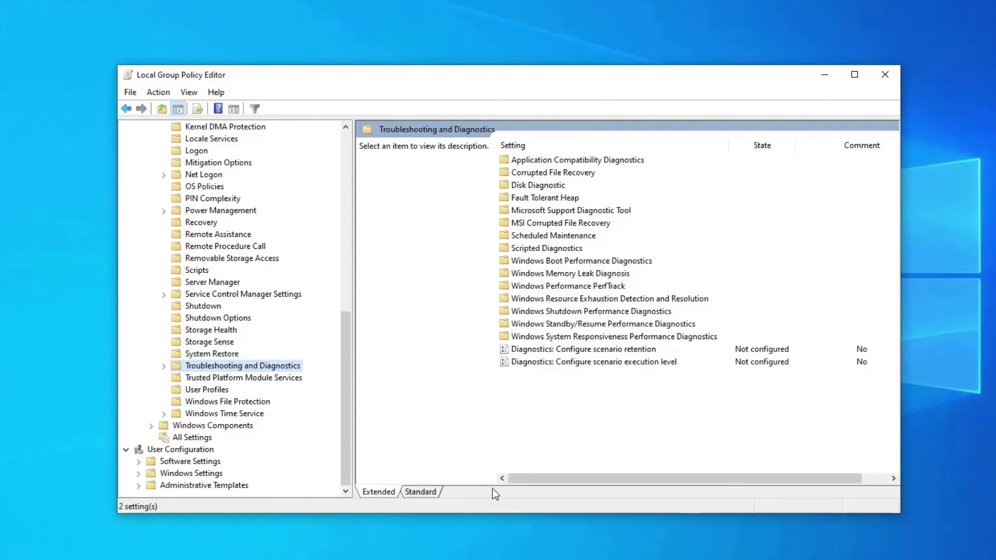
# Step: Set 'Diagnostics: Configure scenario execution level' to Disabled
pyautogui.doubleClick(561, 363)
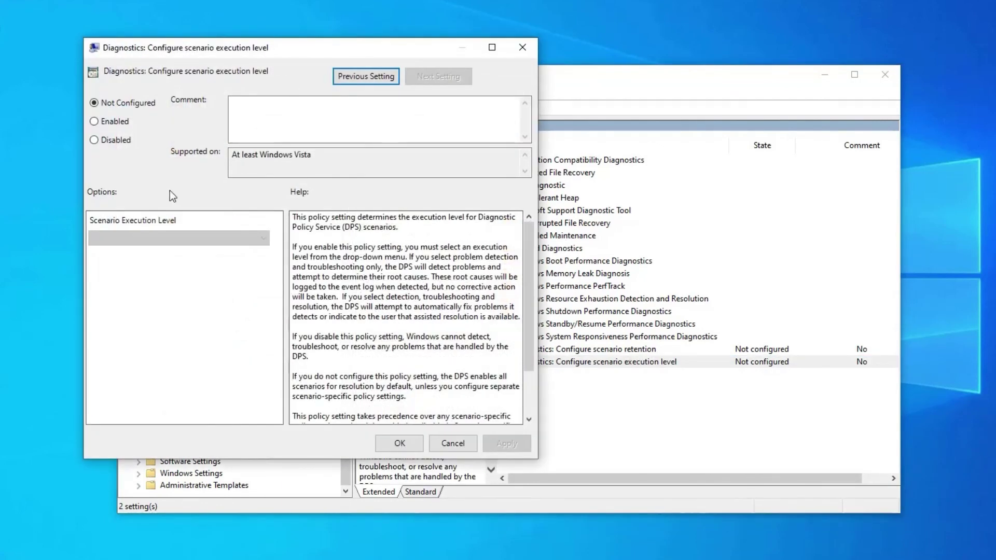
pyautogui.click(94, 141)
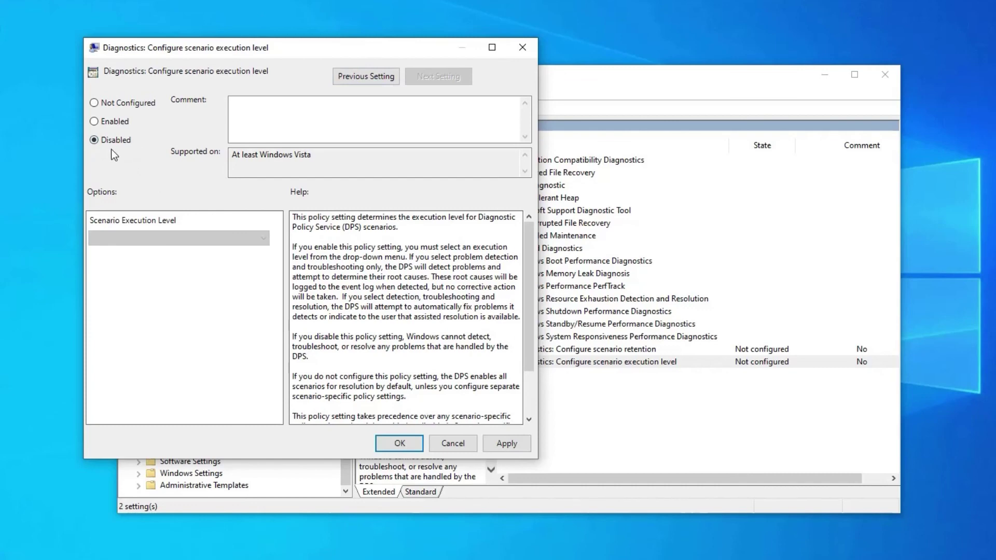